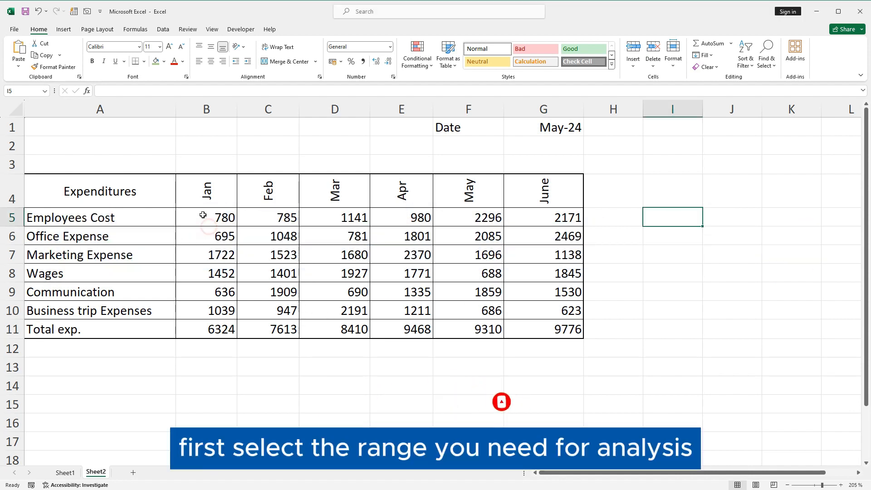
# - Create a Greater Than highlight rule for the expense values in B5:G10 with a threshold of 2000
pyautogui.moveTo(204, 217); pyautogui.dragTo(550, 310)
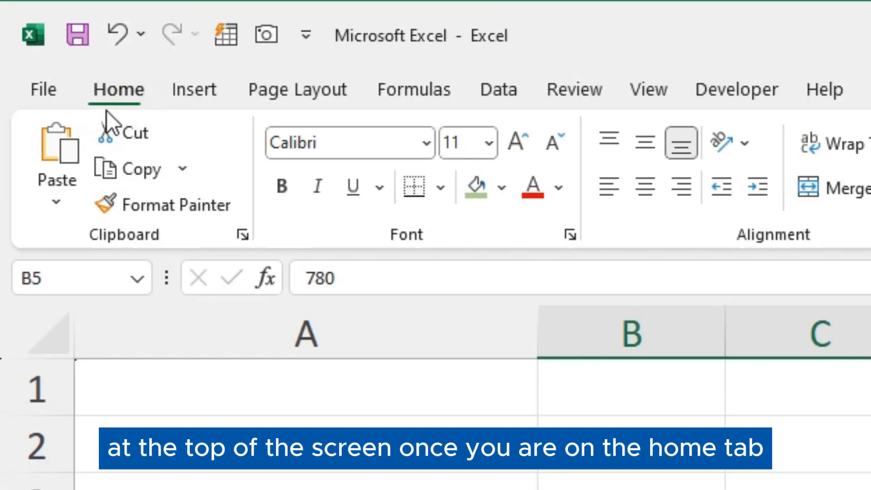
pyautogui.click(88, 103)
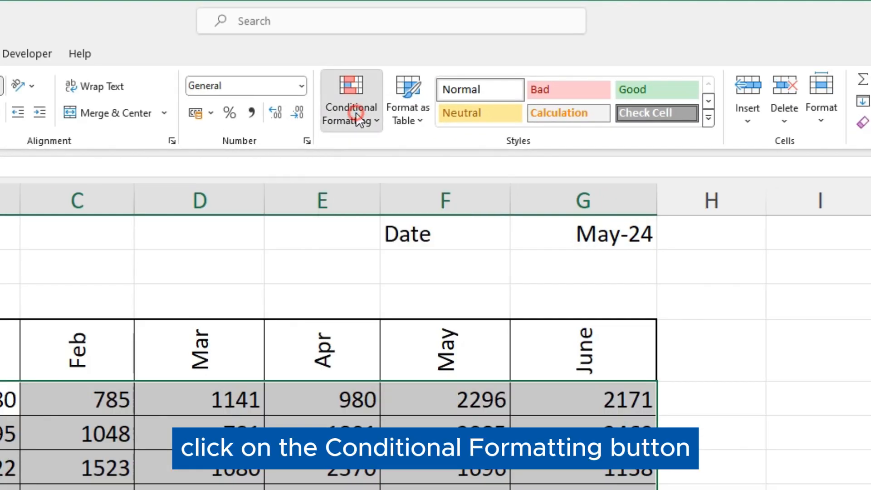
pyautogui.click(329, 145)
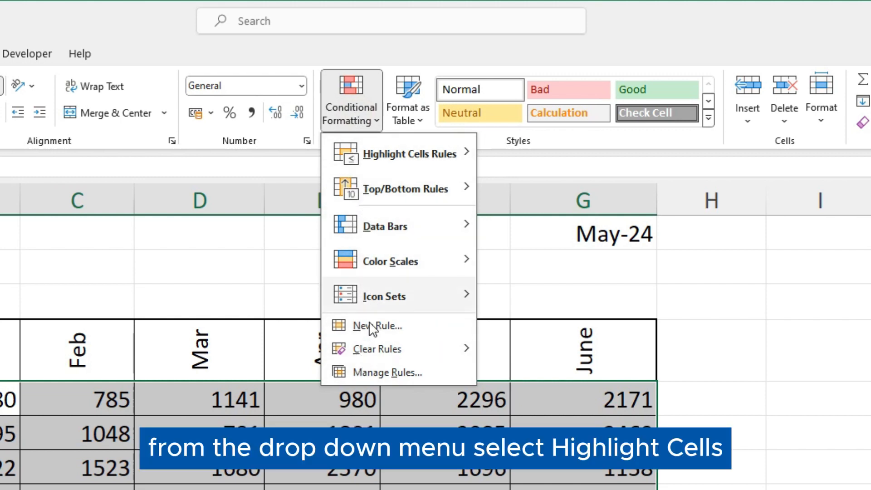
pyautogui.click(374, 154)
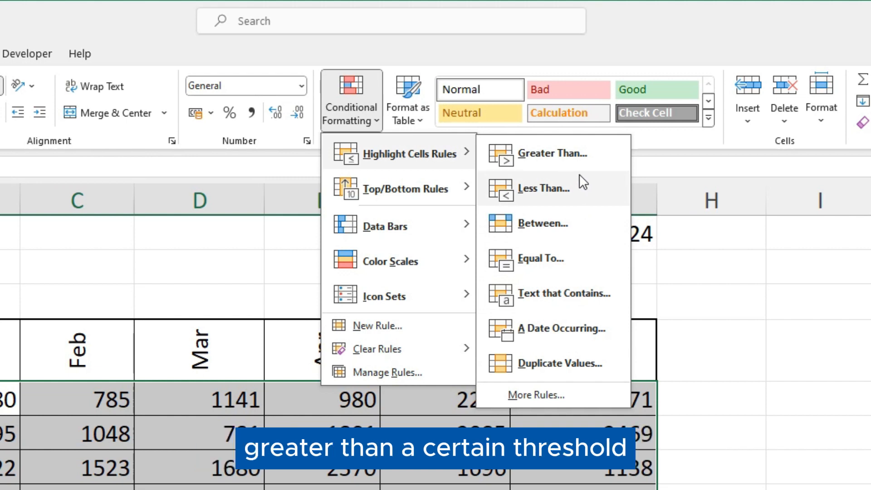
pyautogui.click(562, 154)
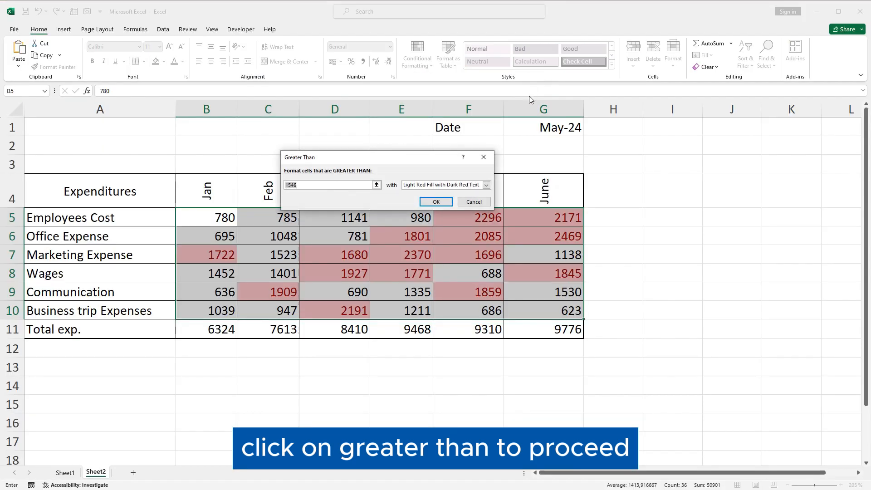
pyautogui.write('2500')
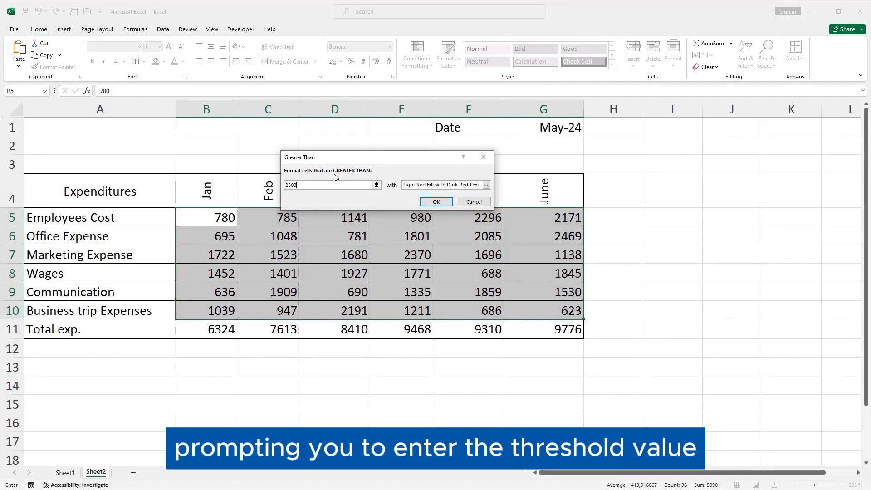
pyautogui.press('BackSpace')
pyautogui.press('BackSpace')
pyautogui.press('BackSpace')
pyautogui.write('000')
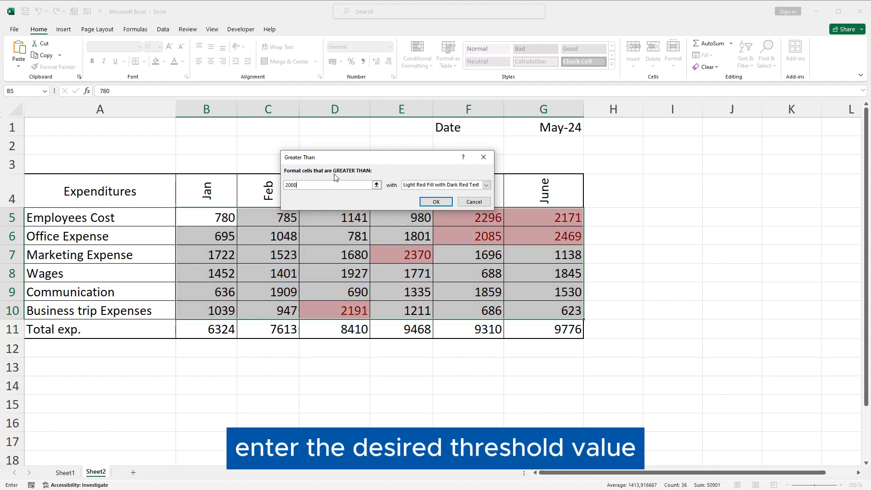
# - Set the rule's format to Green Fill with Dark Green Text and apply it to the selected expenses
pyautogui.click(430, 186)
pyautogui.click(429, 200)
pyautogui.click(430, 186)
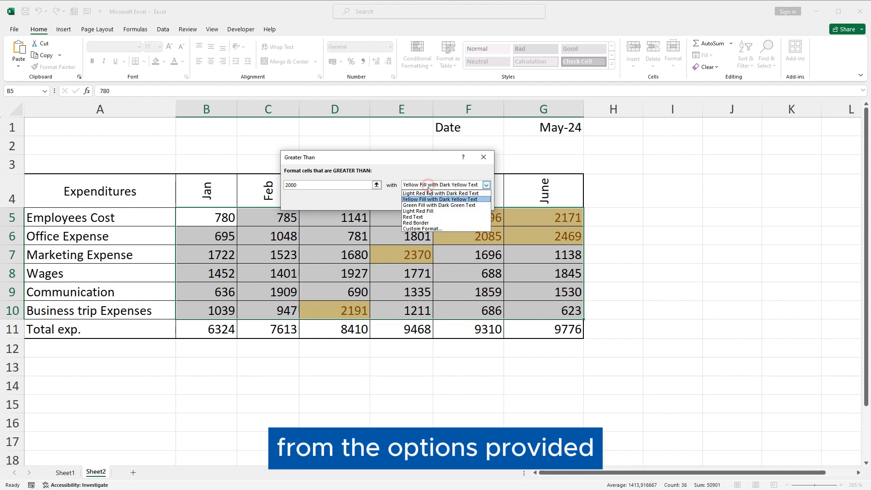
pyautogui.click(429, 205)
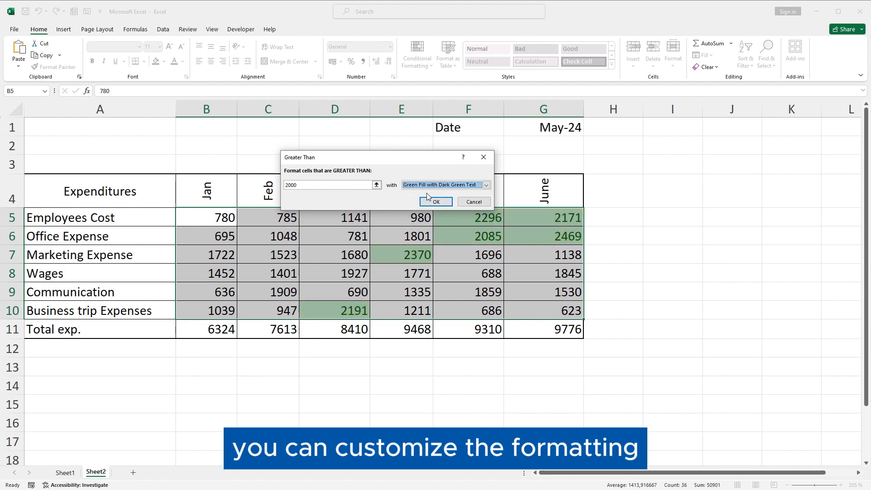
pyautogui.moveTo(414, 156); pyautogui.dragTo(391, 144)
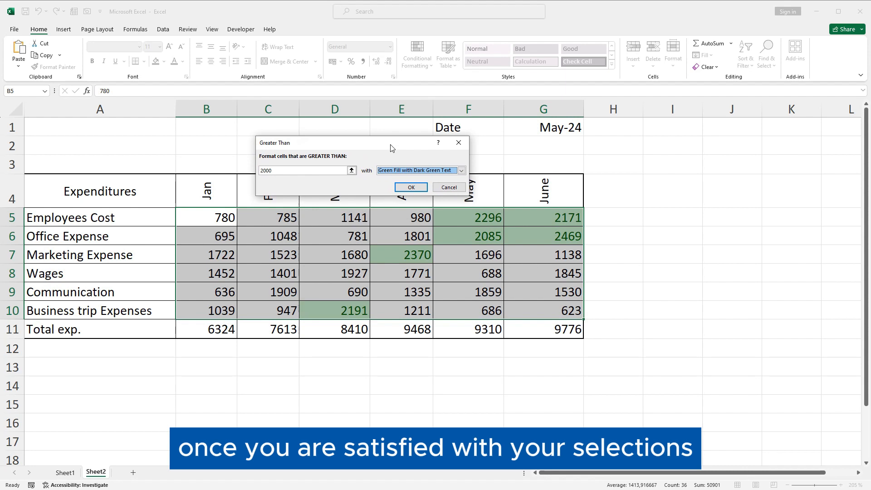
pyautogui.click(411, 187)
pyautogui.click(658, 253)
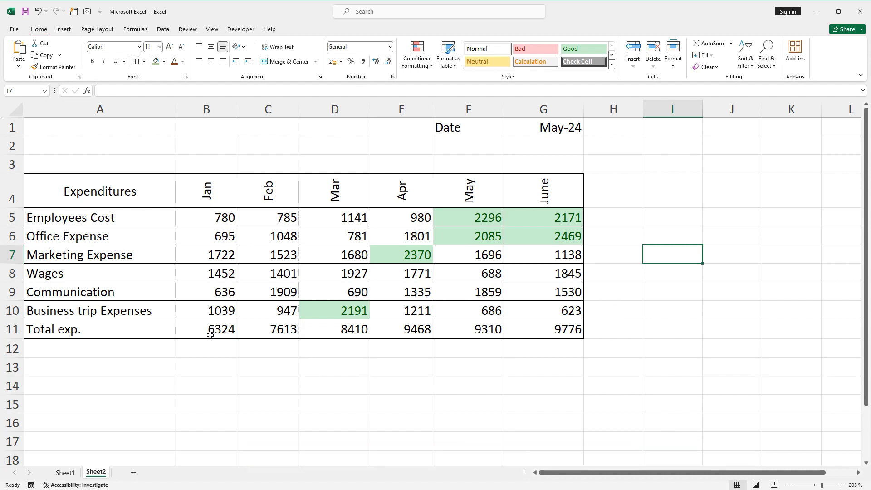
# - Apply blue gradient fill data bars to the Total exp. values in B11:G11
pyautogui.moveTo(202, 329); pyautogui.dragTo(408, 330)
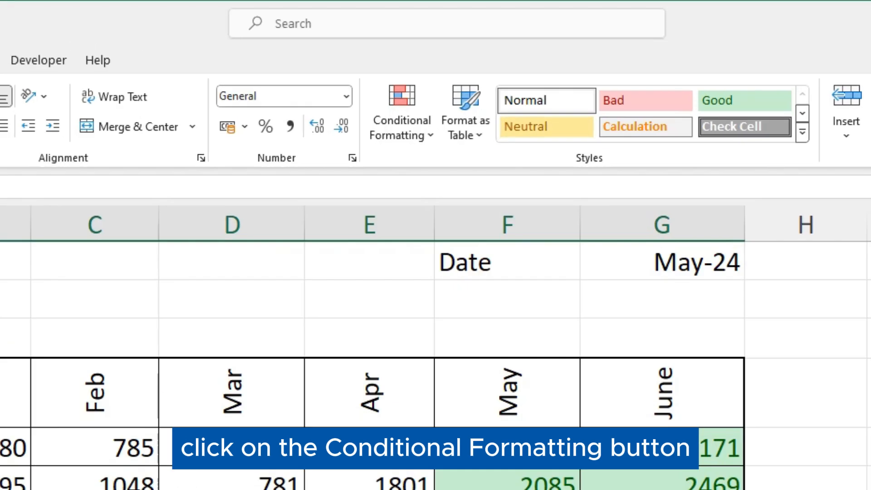
pyautogui.click(421, 135)
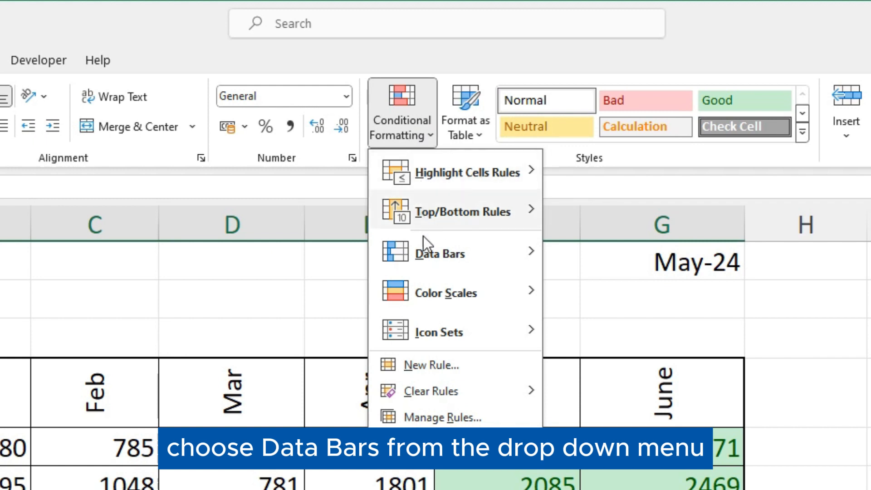
pyautogui.moveTo(425, 252)
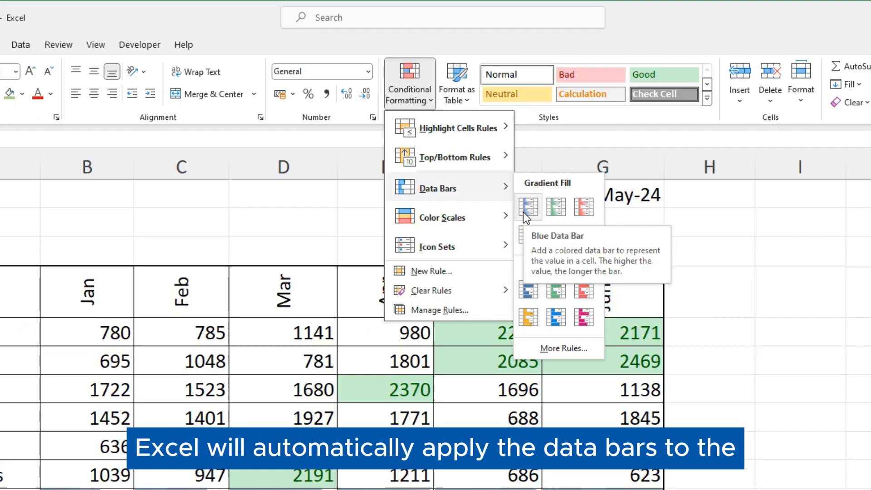
pyautogui.click(554, 284)
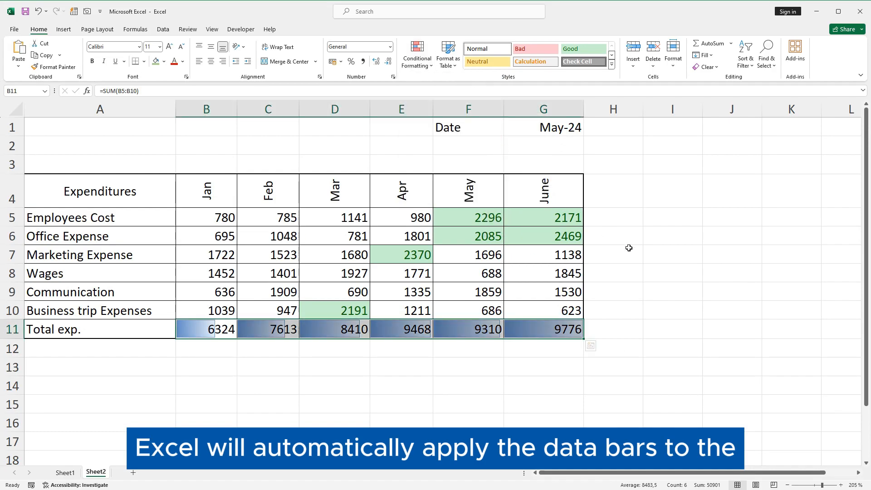
pyautogui.click(653, 239)
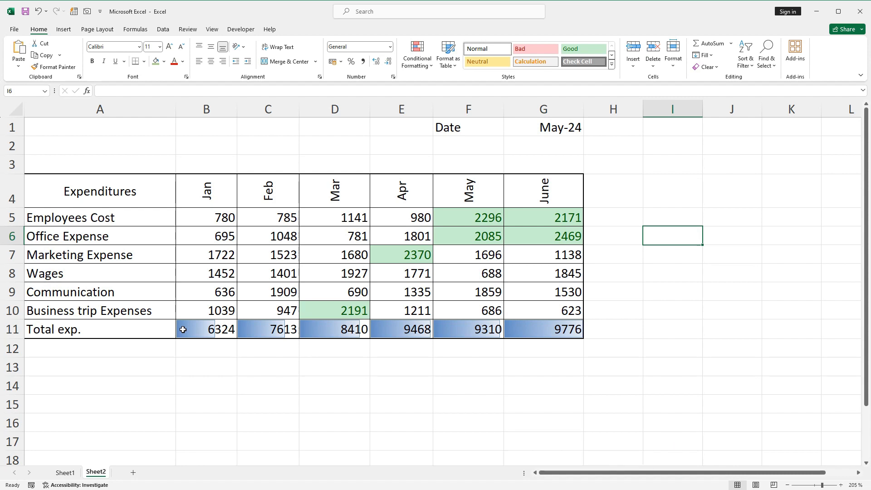
# - Add a custom data bar rule with a gray solid fill to the Total exp. values in B11:G11
pyautogui.moveTo(183, 329); pyautogui.dragTo(540, 331)
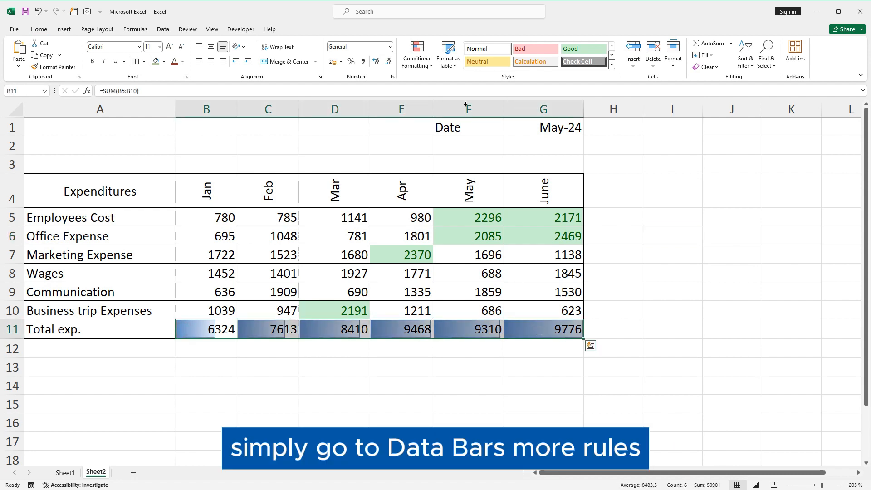
pyautogui.click(417, 57)
pyautogui.moveTo(436, 125)
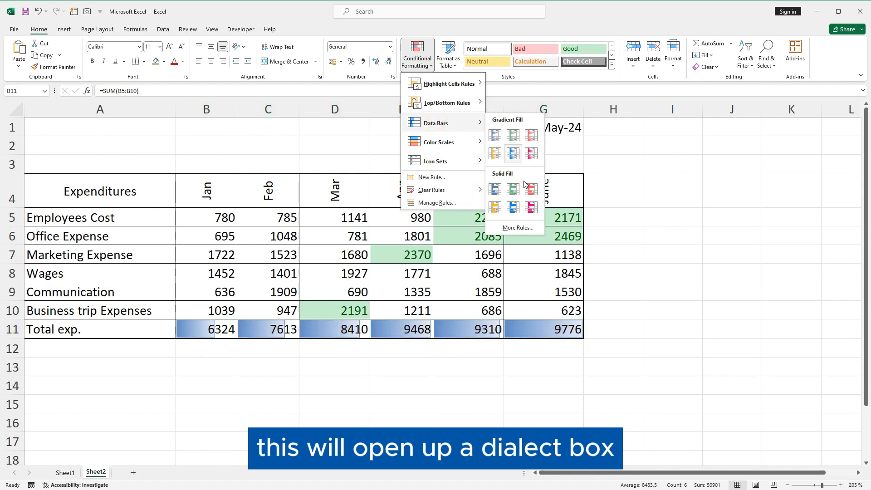
pyautogui.click(519, 227)
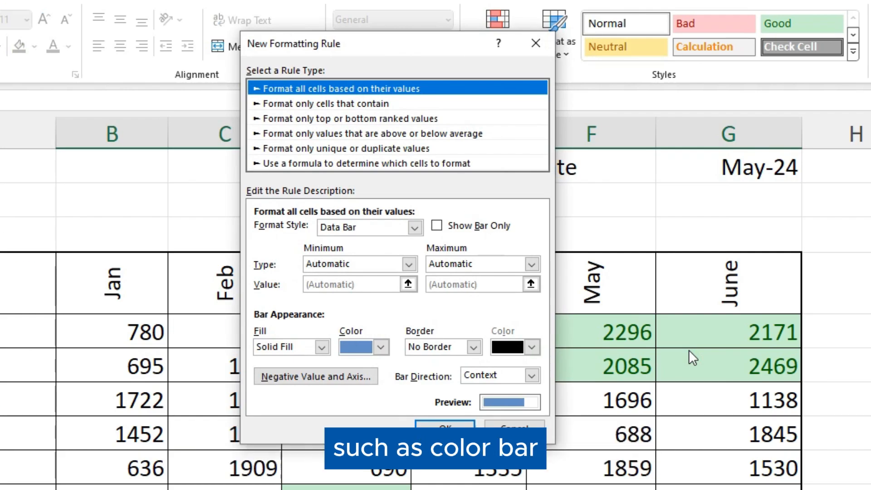
pyautogui.click(381, 347)
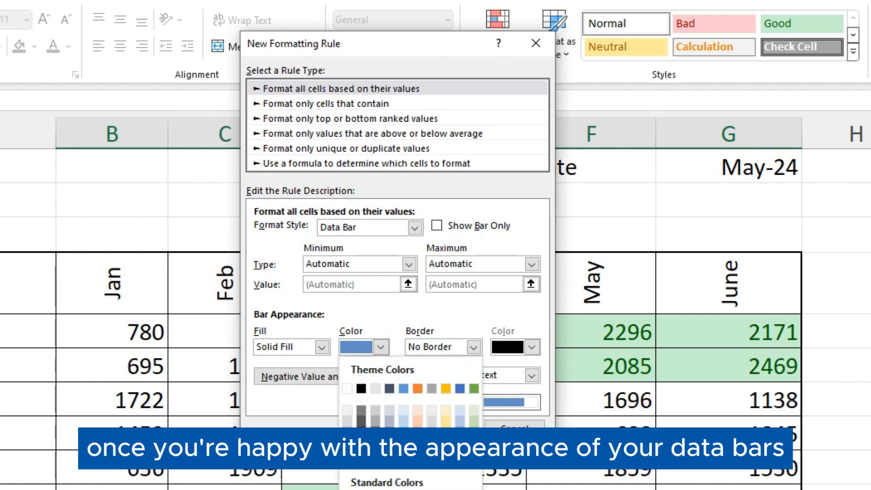
pyautogui.click(431, 442)
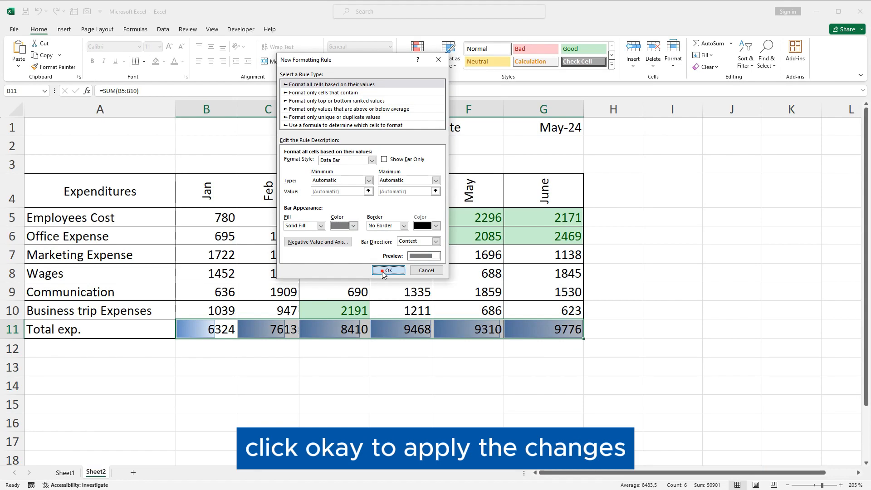
pyautogui.click(434, 429)
pyautogui.click(444, 366)
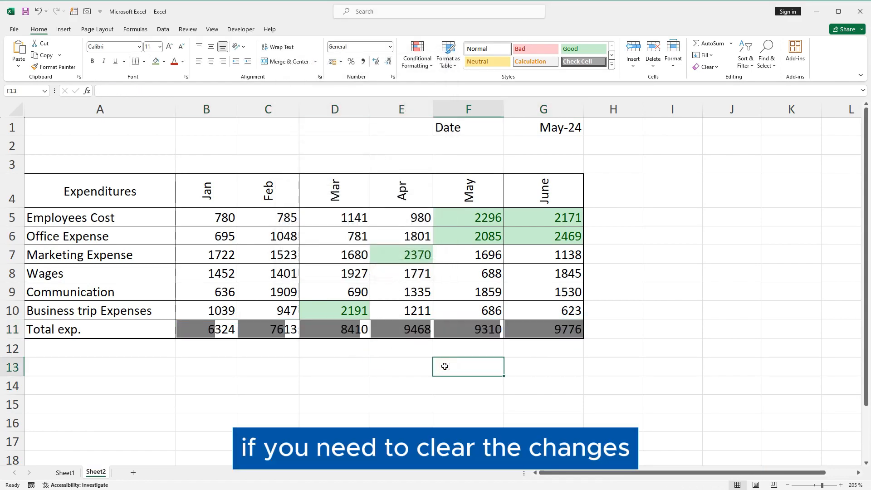
# - Clear the conditional formatting rules from the selected Total exp. cells B11:G11 only
pyautogui.moveTo(206, 326); pyautogui.dragTo(544, 329)
pyautogui.click(417, 58)
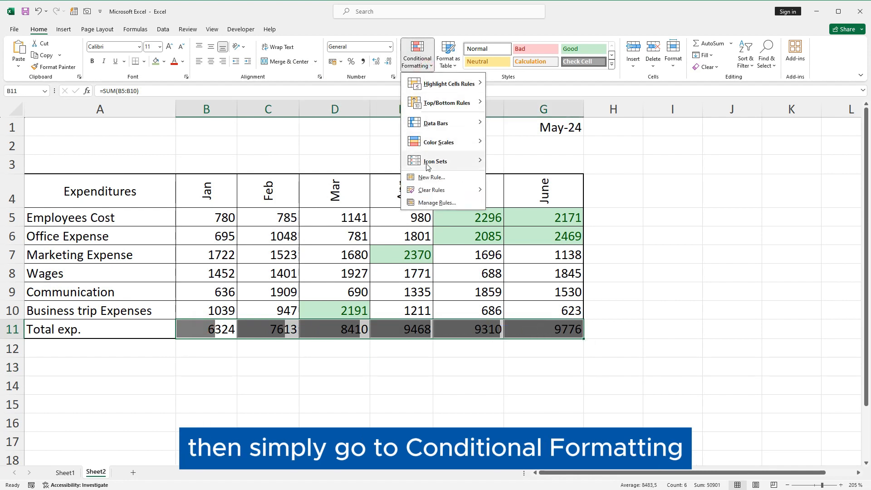
pyautogui.click(426, 191)
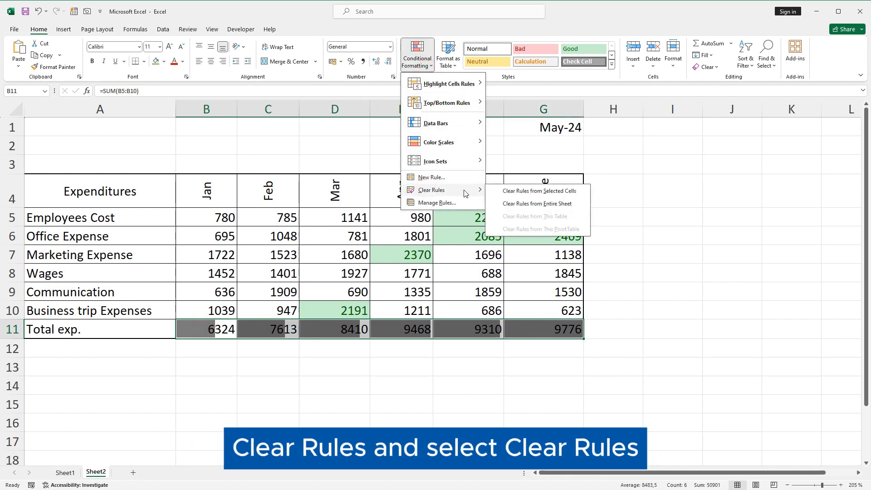
pyautogui.click(530, 191)
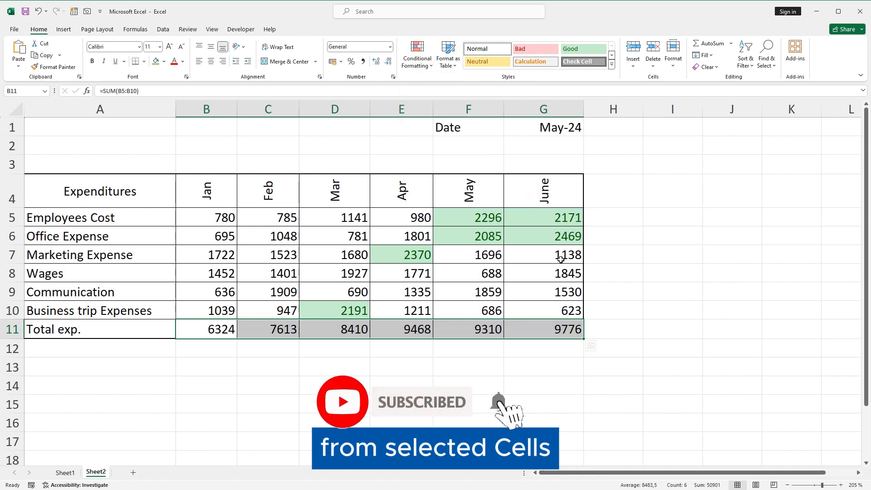
pyautogui.click(654, 269)
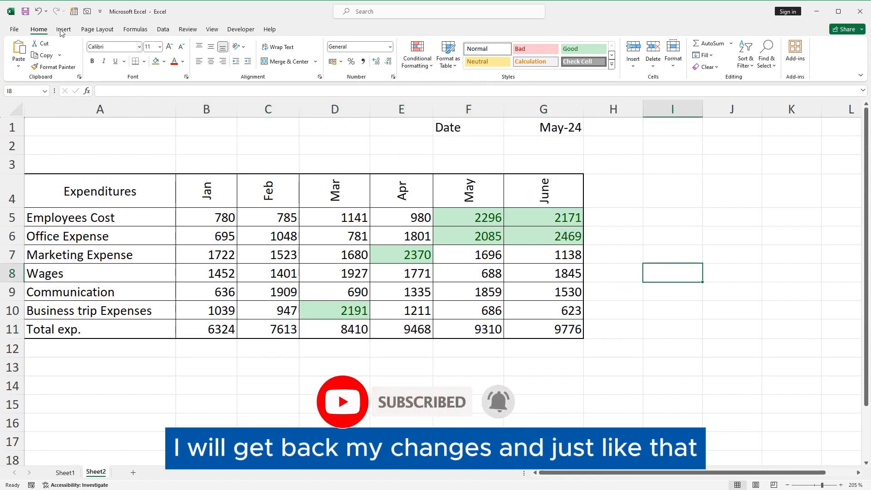
# - Undo the clearing of the rules on the Total exp. row
pyautogui.click(38, 13)
pyautogui.click(665, 211)
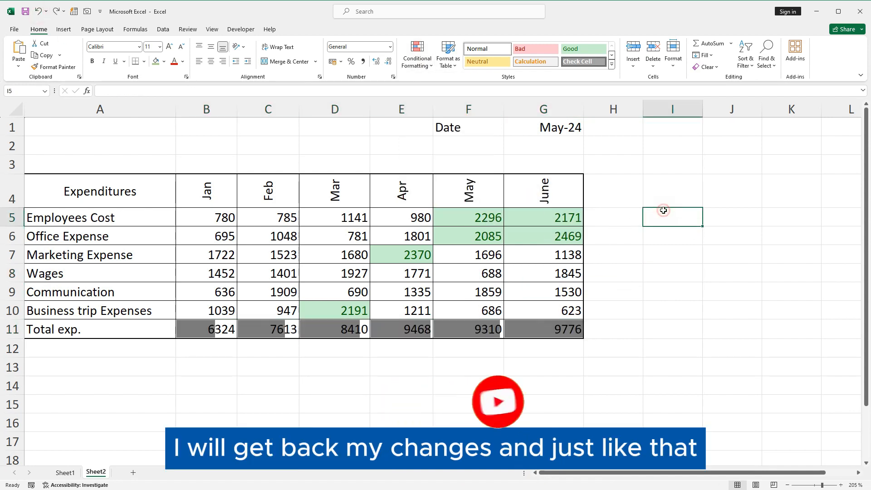